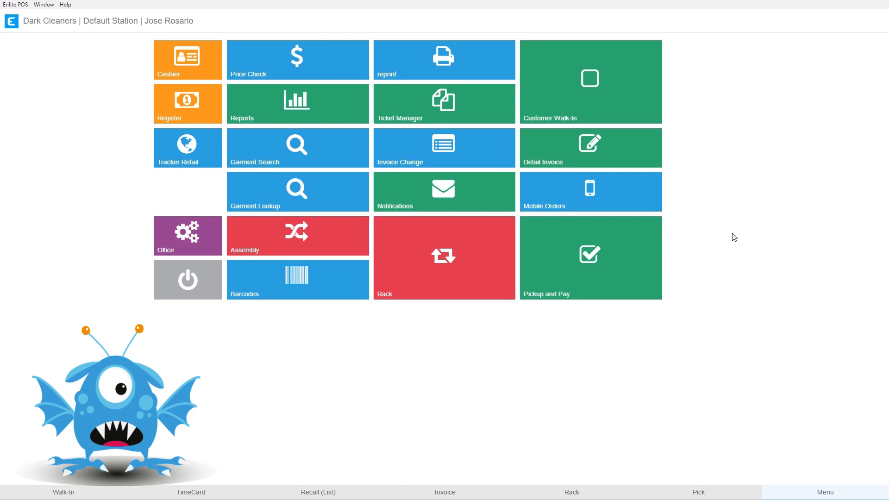
Open the Customer Walk-In screen and sign in with the employee PIN.
{"action": "left_click", "coordinate": [595, 88]}
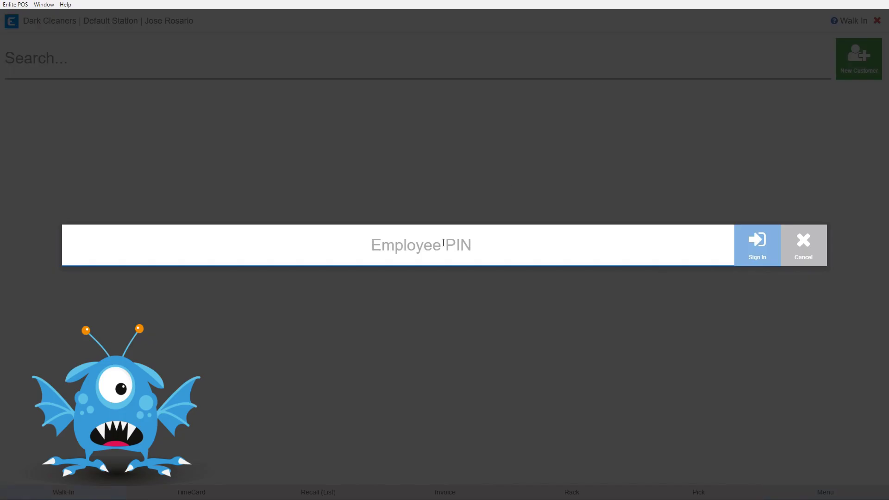
{"action": "type", "text": "1234"}
{"action": "key", "text": "Return"}
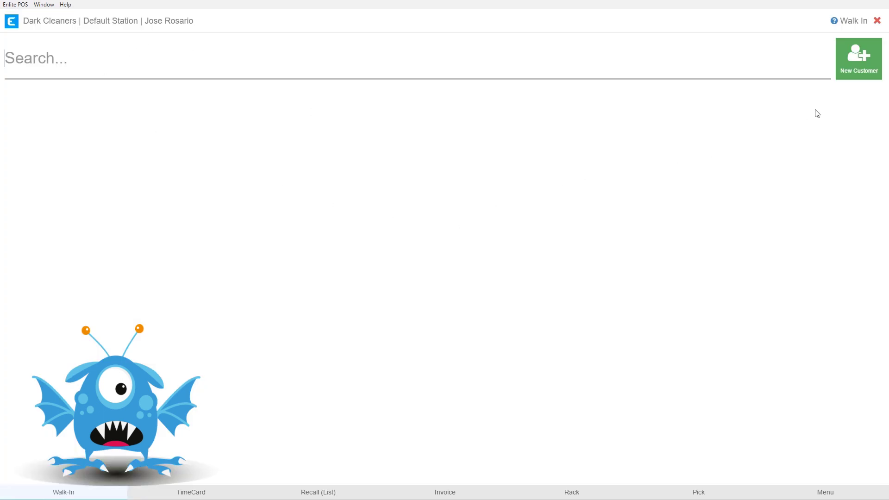
Start a new customer and attempt a save, showing Email and Last Name are required.
{"action": "left_click", "coordinate": [862, 65]}
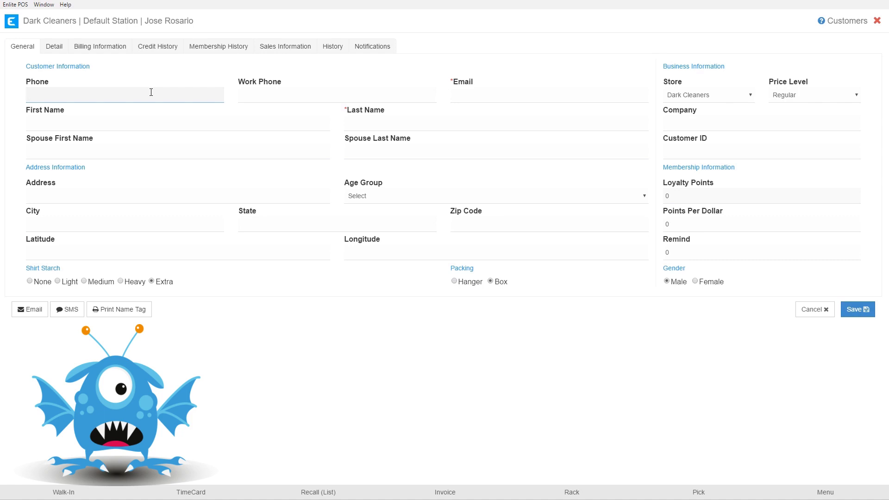
{"action": "left_click_drag", "start_coordinate": [448, 84], "coordinate": [469, 85]}
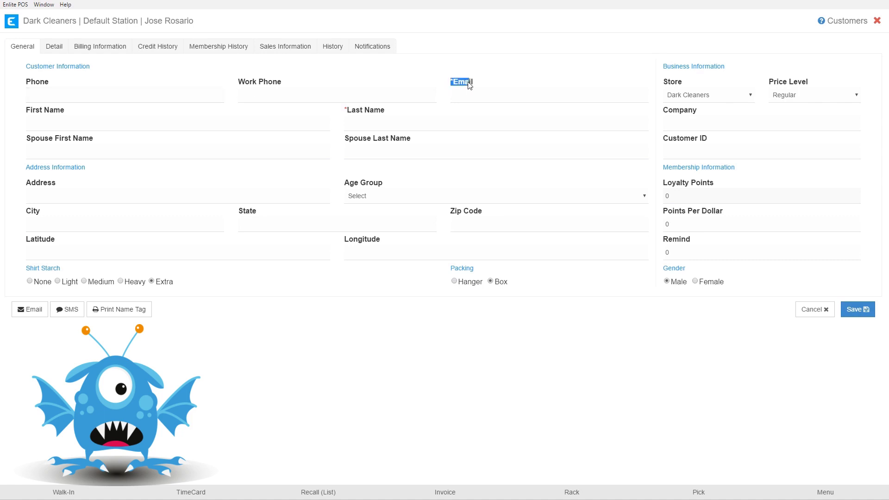
{"action": "left_click_drag", "start_coordinate": [345, 111], "coordinate": [387, 110]}
{"action": "left_click", "coordinate": [453, 85]}
{"action": "left_click", "coordinate": [857, 309]}
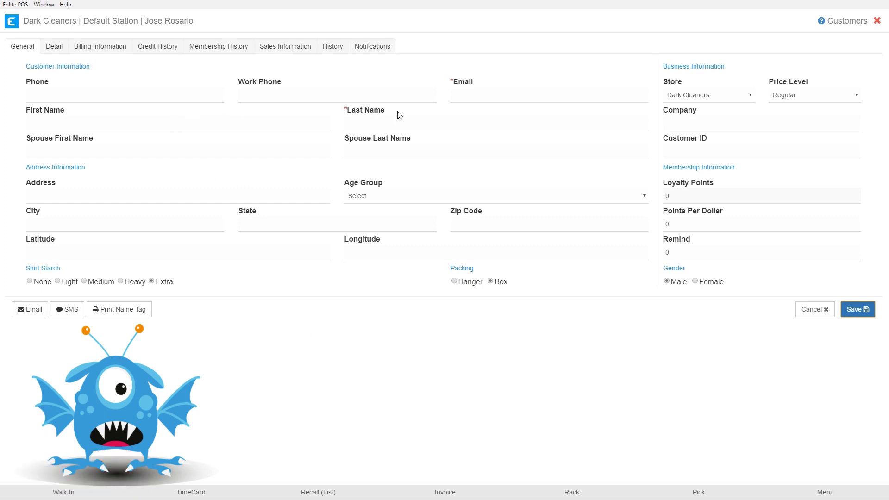
Enter the customer's first and last name.
{"action": "left_click", "coordinate": [148, 123]}
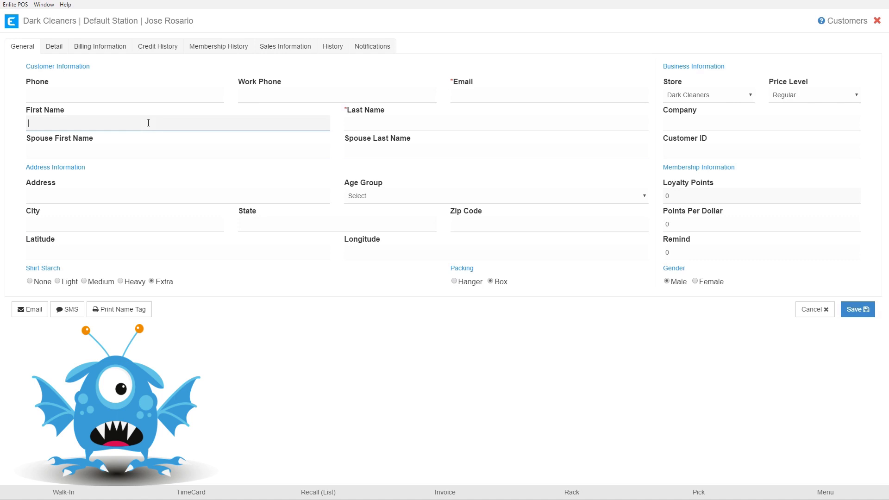
{"action": "type", "text": "Oliver"}
{"action": "key", "text": "Tab"}
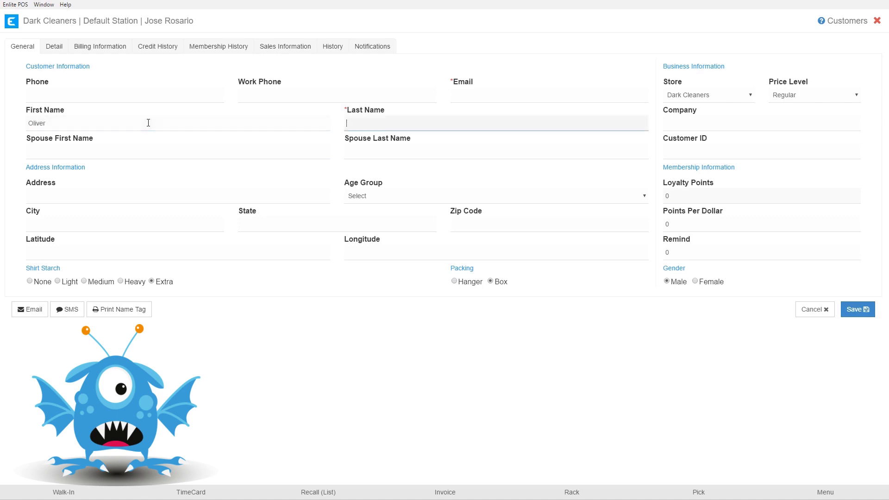
{"action": "type", "text": "Queen"}
Fill in the customer's email address and phone number.
{"action": "left_click", "coordinate": [467, 96]}
{"action": "type", "text": "greenarrow@mailinator.com"}
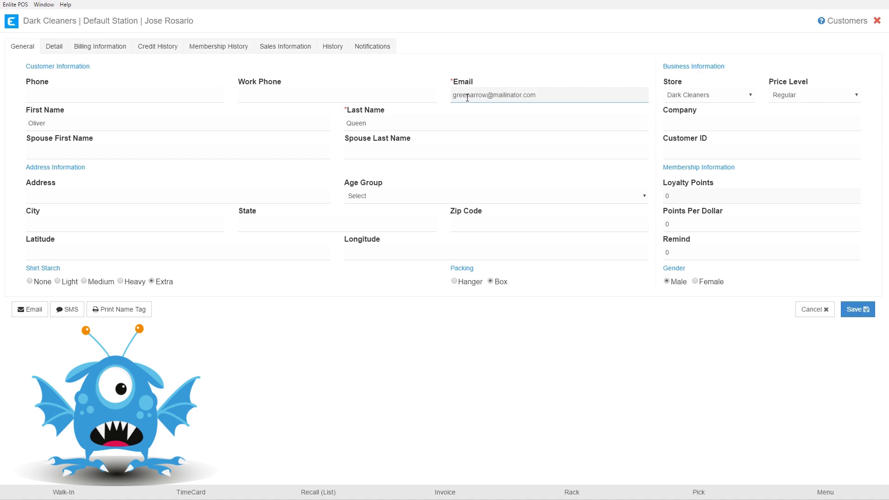
{"action": "left_click", "coordinate": [73, 93]}
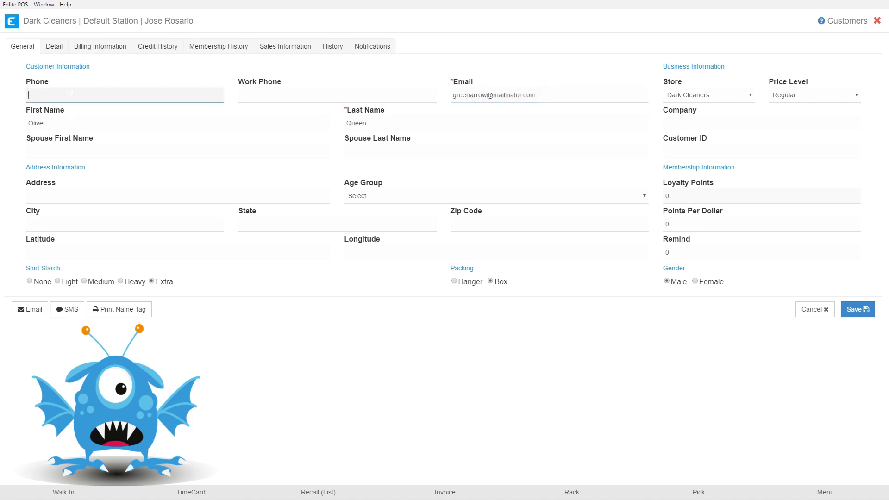
{"action": "type", "text": "4045550001"}
{"action": "left_click", "coordinate": [82, 124]}
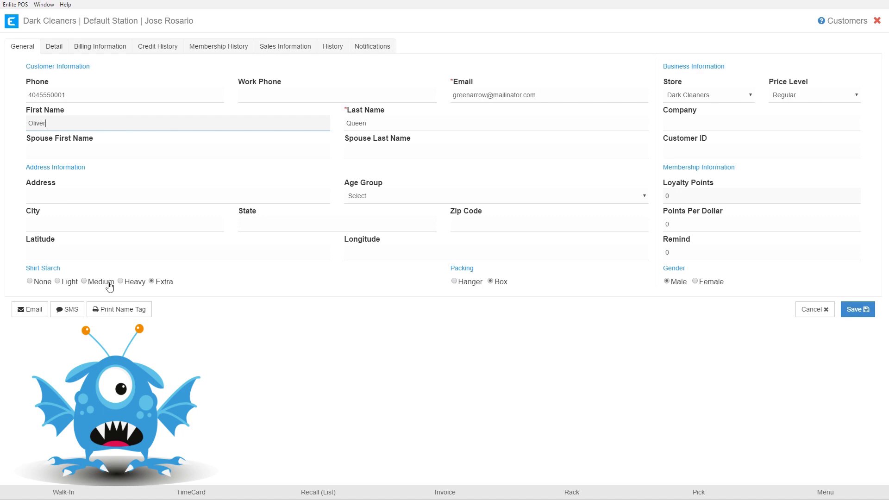
Select Medium shirt starch, then switch Price Level to Hotel and back to Regular.
{"action": "left_click", "coordinate": [85, 281]}
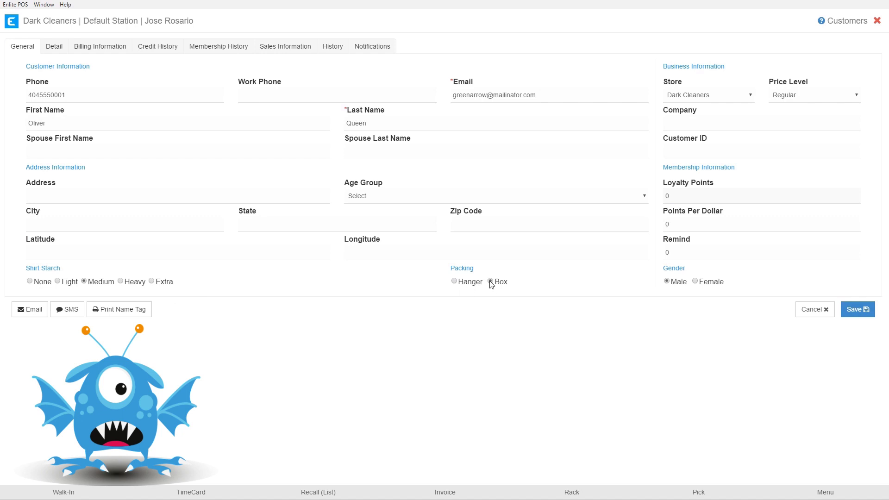
{"action": "left_click", "coordinate": [801, 96]}
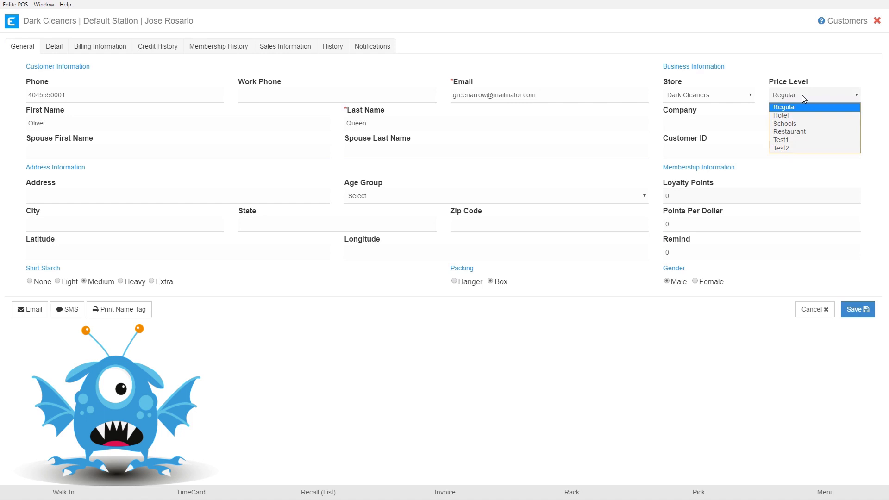
{"action": "left_click", "coordinate": [784, 116]}
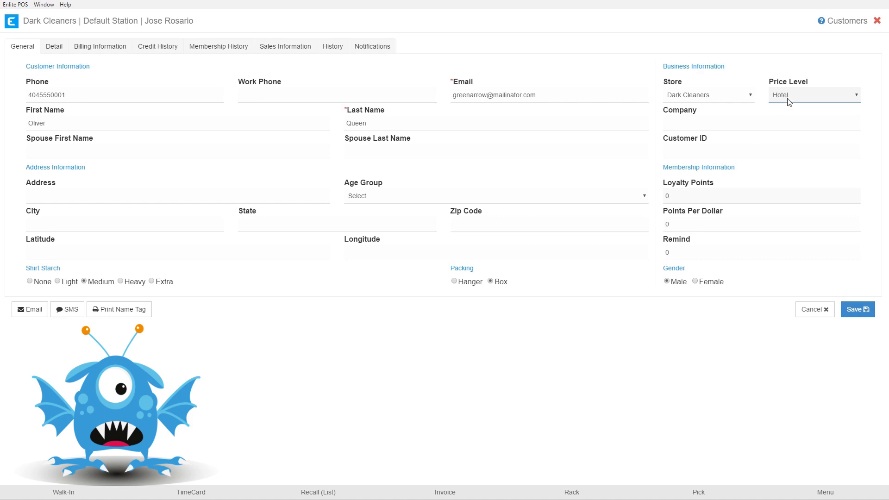
{"action": "left_click", "coordinate": [768, 111]}
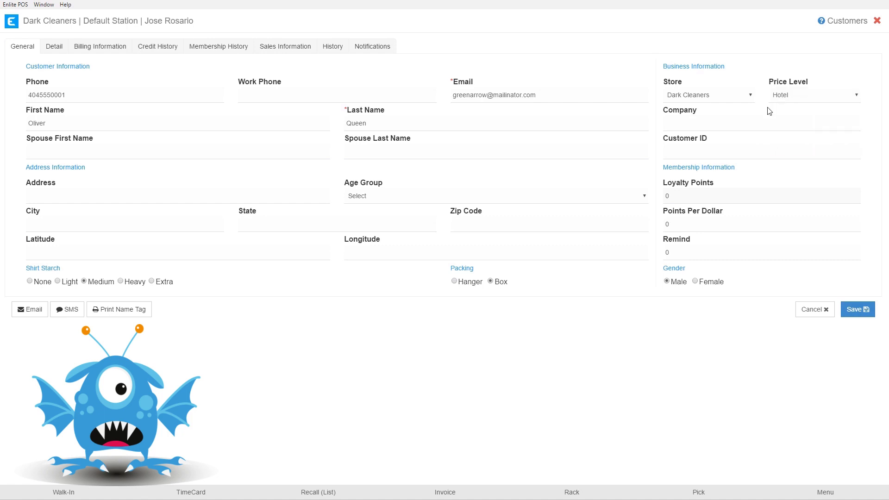
{"action": "left_click", "coordinate": [811, 99]}
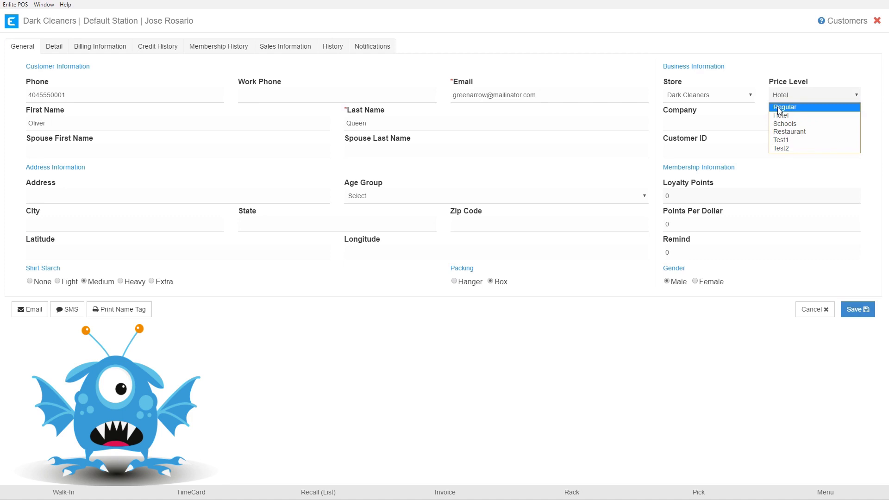
{"action": "left_click", "coordinate": [779, 107]}
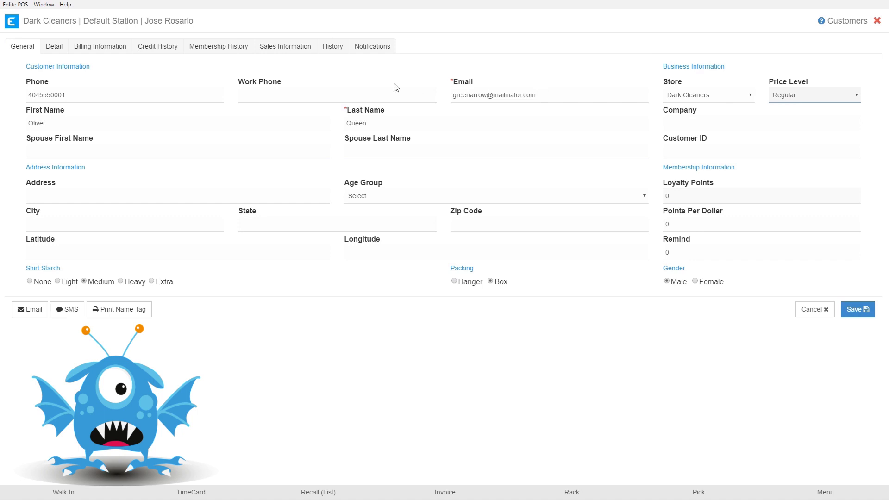
On the Detail tab, add the note 'Always press cuffs' and the warning 'Bad Checks'.
{"action": "left_click", "coordinate": [56, 48]}
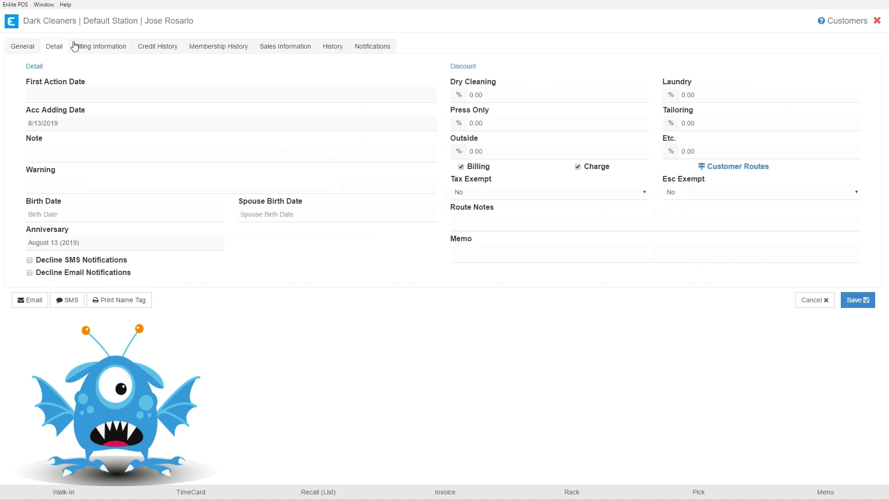
{"action": "left_click", "coordinate": [44, 151]}
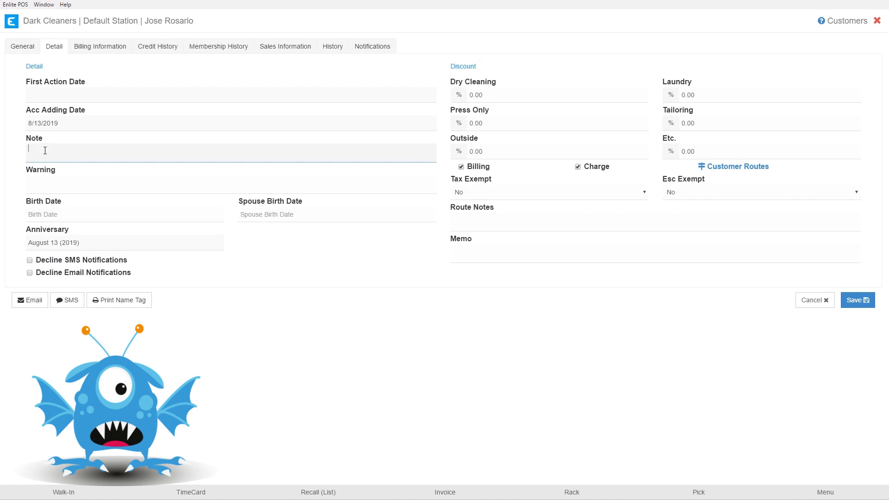
{"action": "left_click", "coordinate": [46, 181]}
{"action": "left_click", "coordinate": [46, 158]}
{"action": "type", "text": "Always press cuffs"}
{"action": "left_click", "coordinate": [60, 186]}
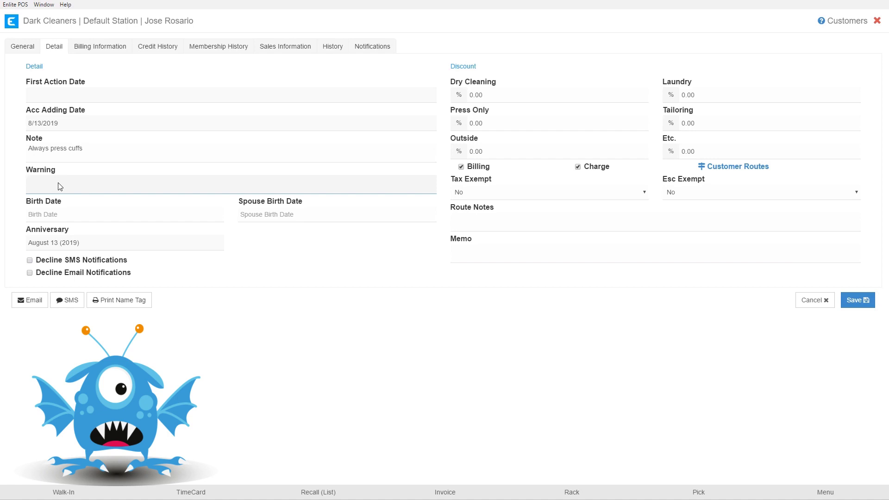
{"action": "type", "text": "Bad Checks"}
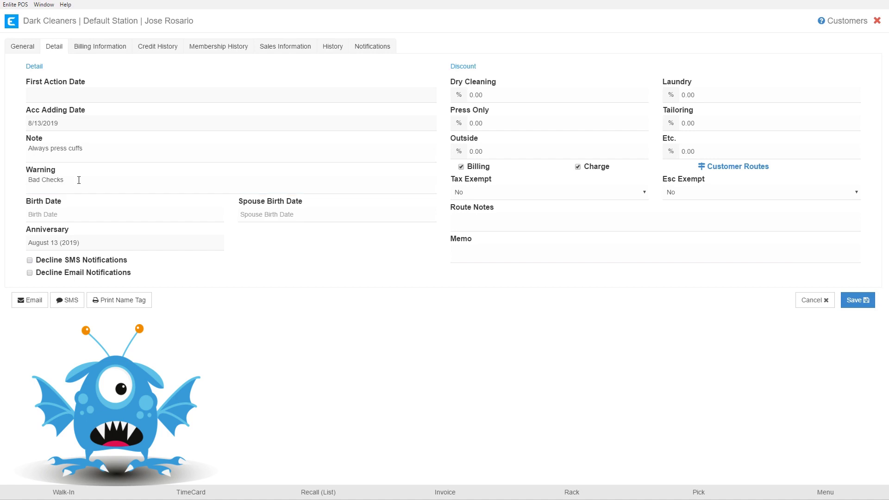
On Billing Information, try Avengers Inc. as master account, then restore Is Master Account? to Yes.
{"action": "left_click", "coordinate": [95, 49]}
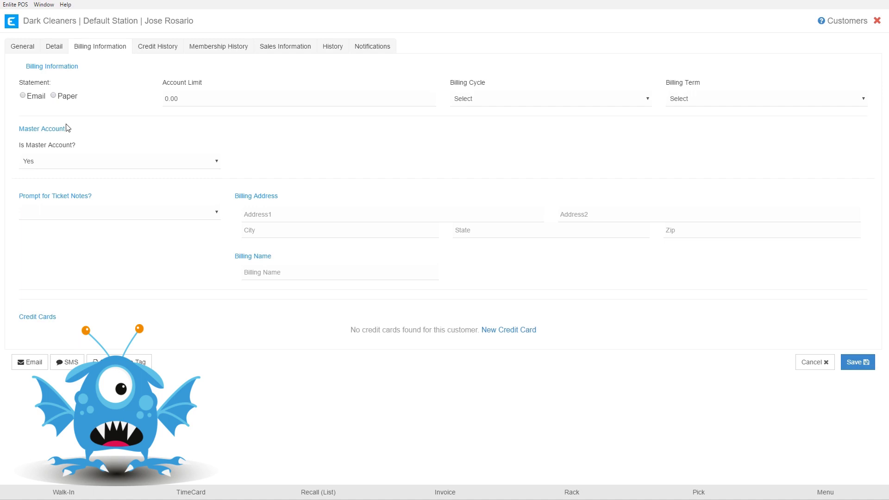
{"action": "left_click", "coordinate": [129, 162]}
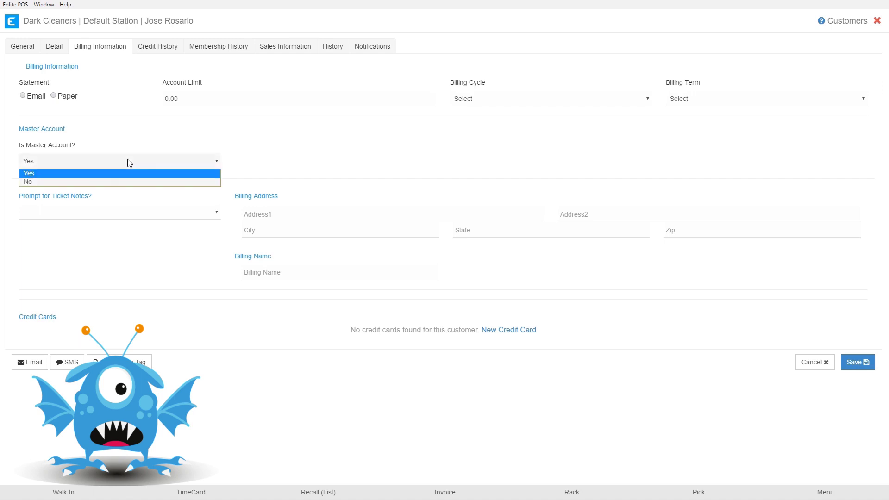
{"action": "left_click", "coordinate": [82, 180]}
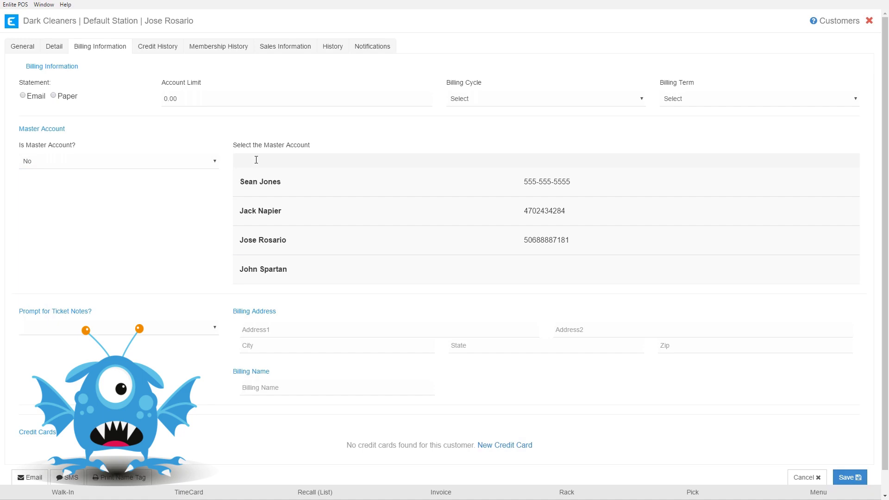
{"action": "type", "text": "Aven"}
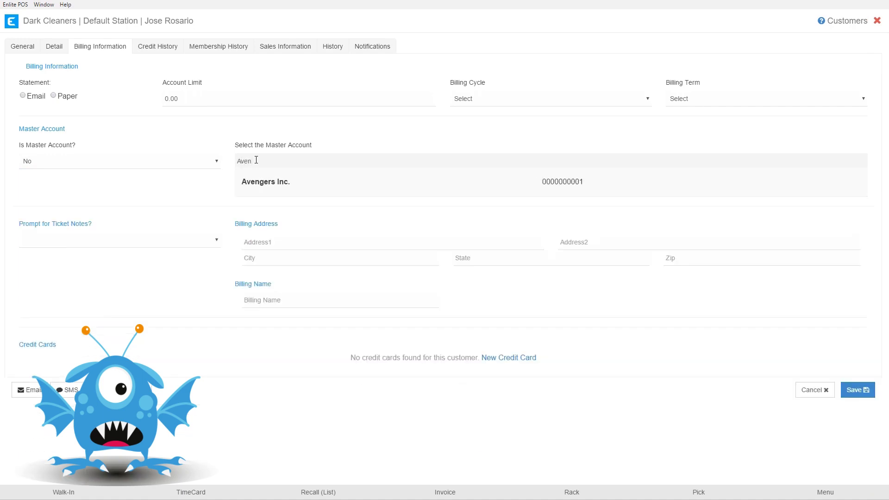
{"action": "left_click", "coordinate": [272, 183]}
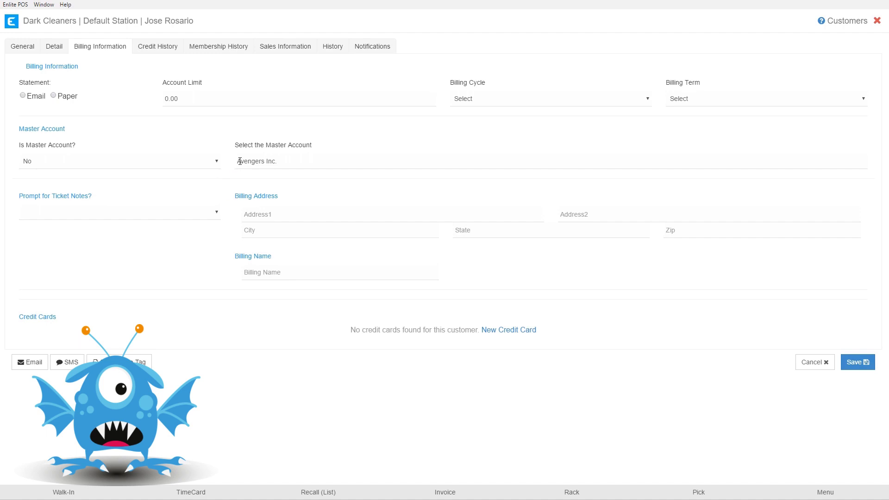
{"action": "left_click", "coordinate": [181, 166]}
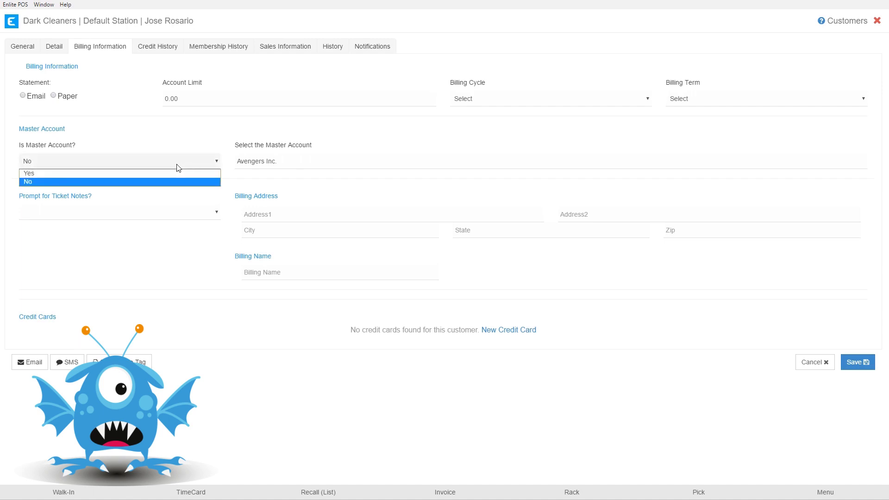
{"action": "left_click", "coordinate": [125, 175]}
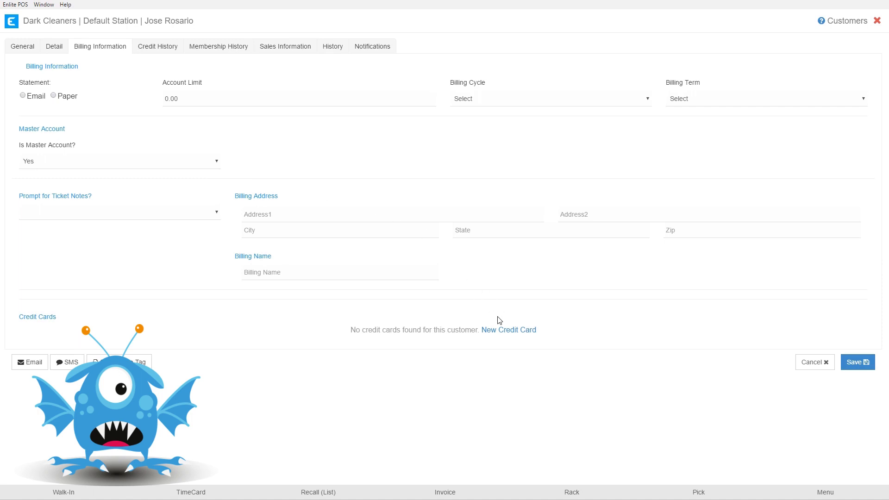
Add and save a Visa card expiring 1/2024 with the cardholder's name and billing address.
{"action": "left_click", "coordinate": [501, 331]}
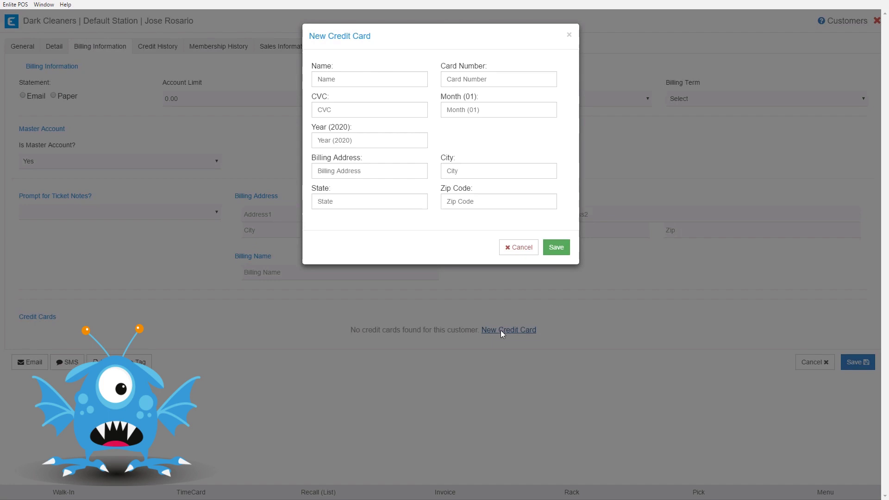
{"action": "left_click", "coordinate": [347, 77]}
{"action": "type", "text": "Oliver Queen"}
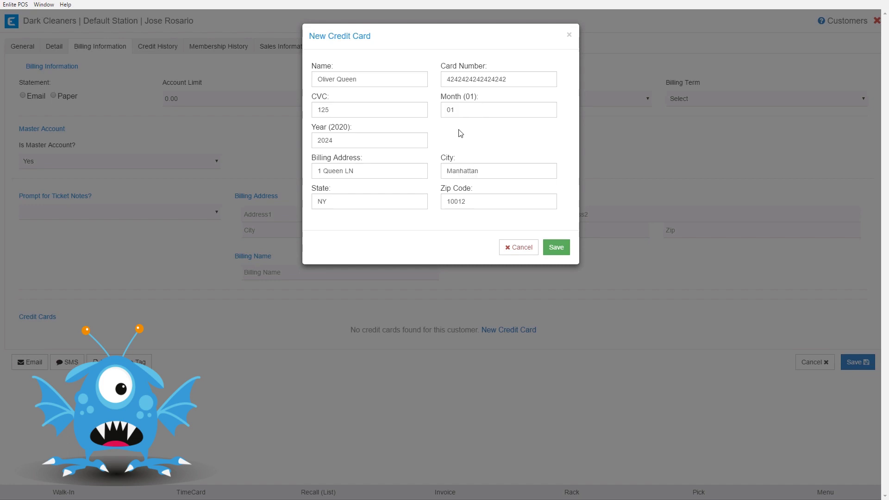
{"action": "left_click", "coordinate": [555, 247]}
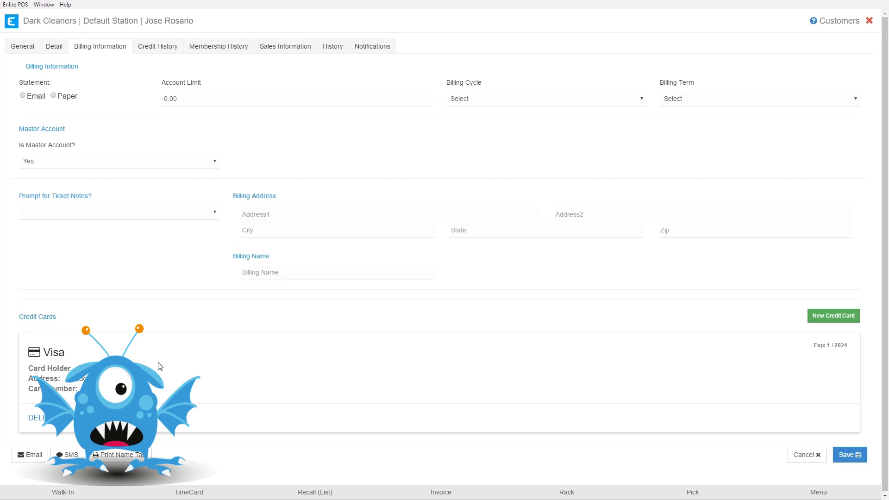
Review the General, Detail and Billing Information tabs, then save the customer record.
{"action": "left_click", "coordinate": [21, 47]}
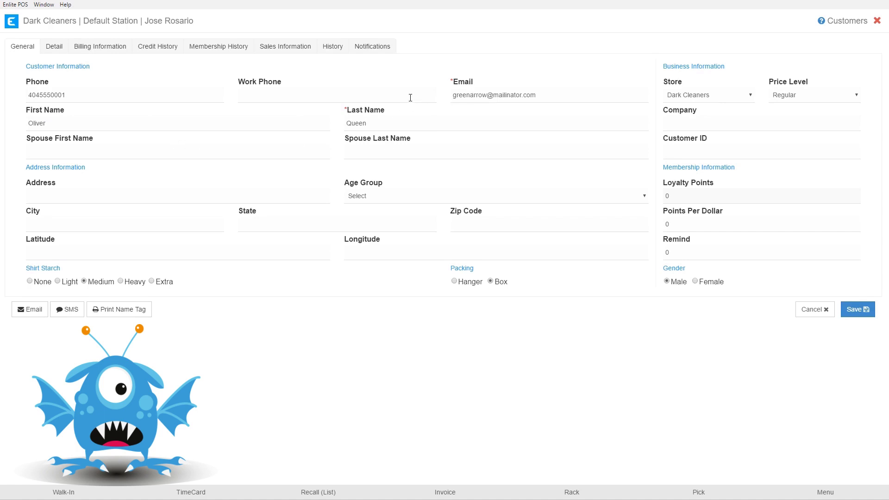
{"action": "left_click", "coordinate": [54, 46]}
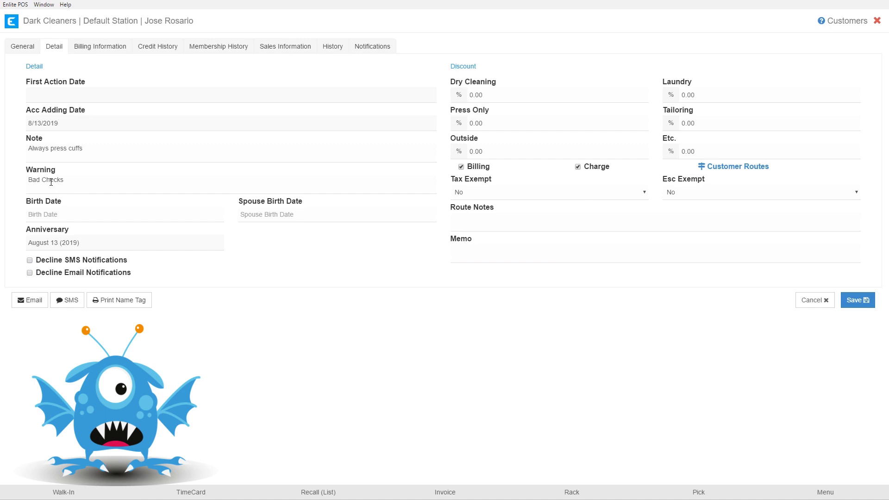
{"action": "left_click", "coordinate": [104, 50]}
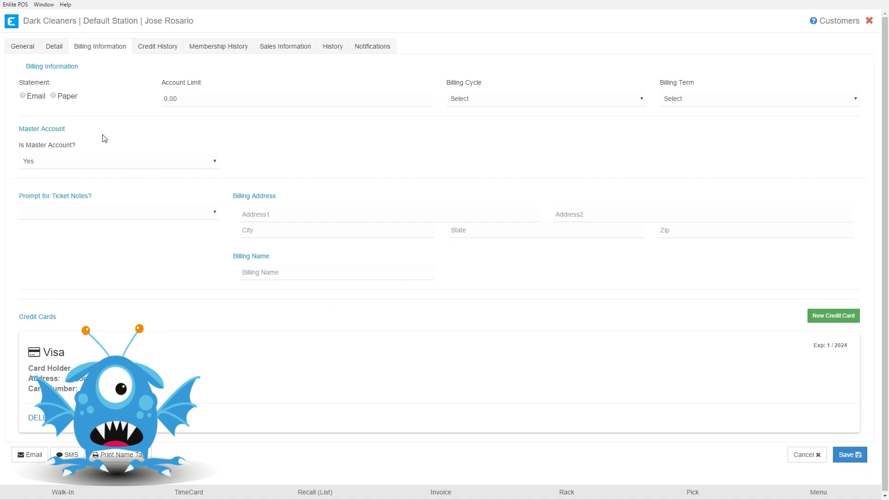
{"action": "left_click", "coordinate": [845, 460]}
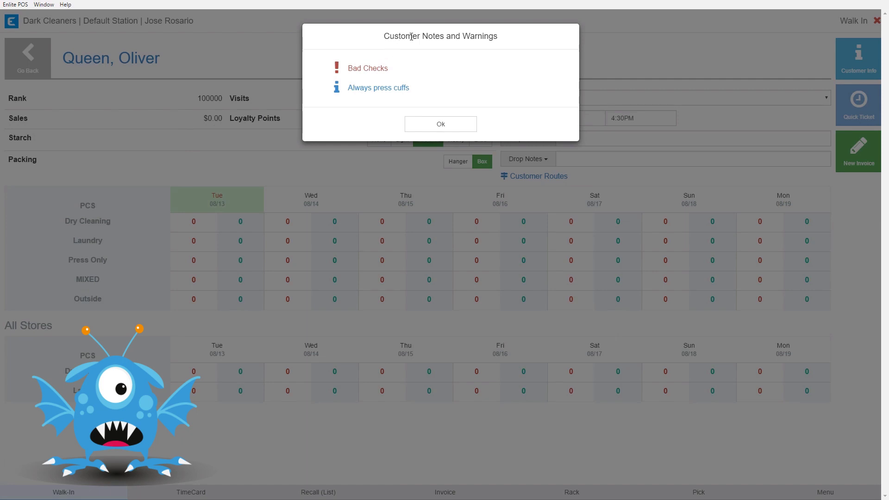
Highlight the Bad Checks warning and the Always press cuffs note in the alert.
{"action": "triple_click", "coordinate": [354, 68]}
{"action": "left_click_drag", "start_coordinate": [348, 88], "coordinate": [436, 85]}
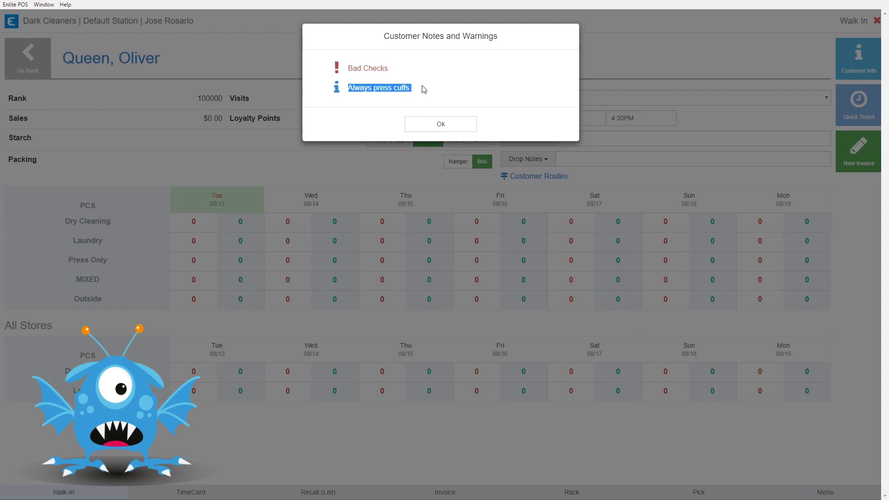
{"action": "left_click", "coordinate": [424, 127]}
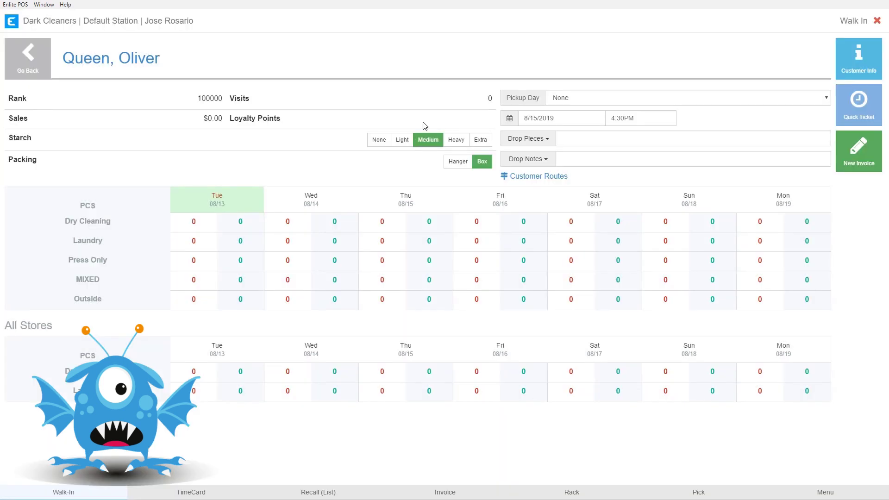